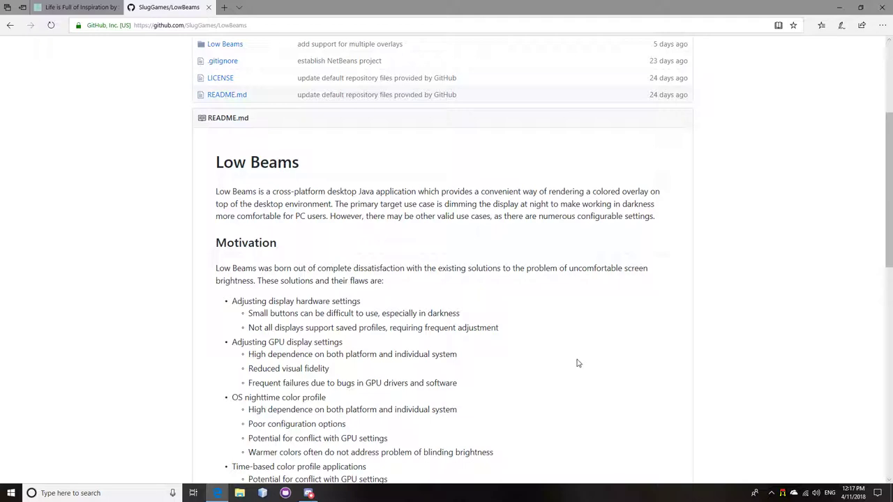
Step: Look over the Life is Full of Inspiration game page on itch.io and return to the LowBeams repository
{"action": "left_click", "coordinate": [101, 6]}
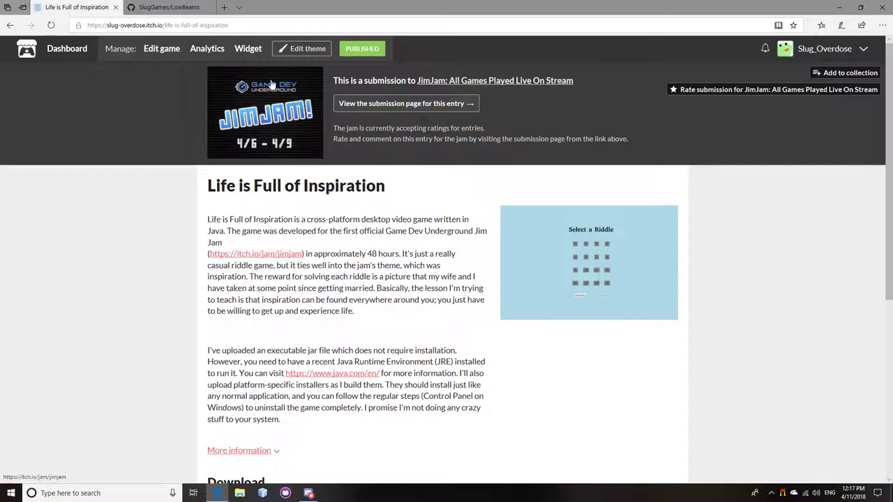
{"action": "scroll", "coordinate": [457, 290], "scroll_direction": "down", "scroll_amount": 2}
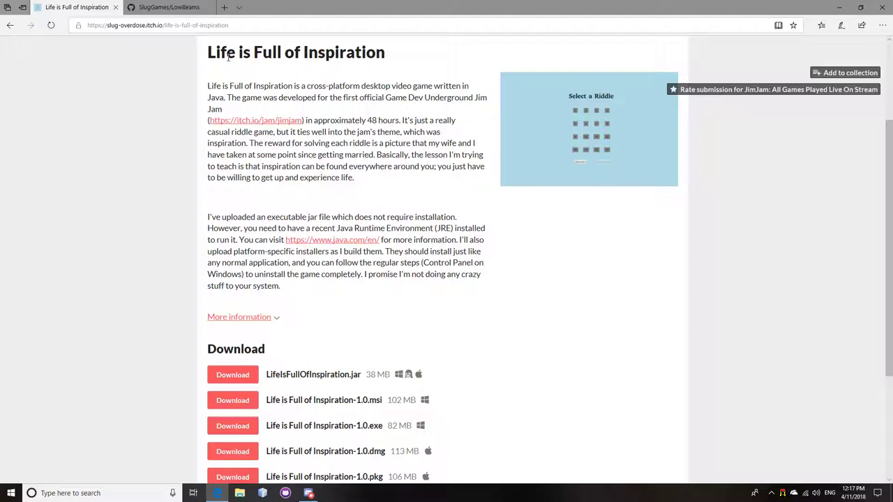
{"action": "left_click", "coordinate": [139, 7]}
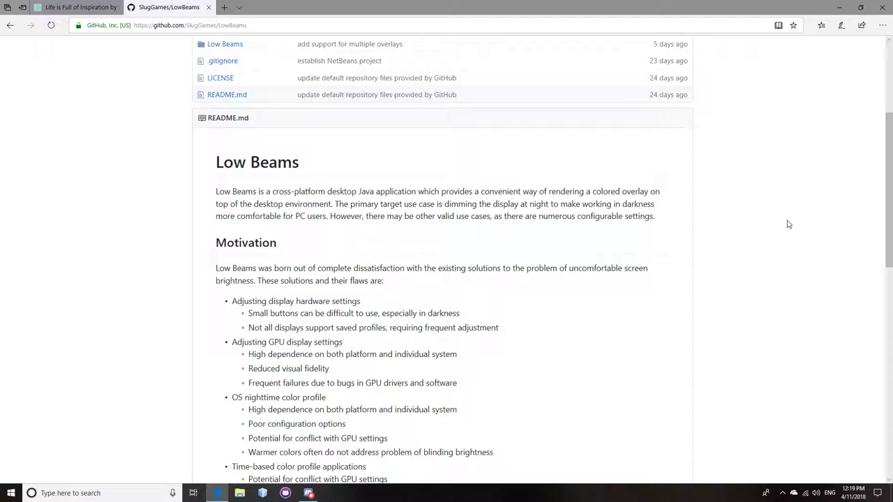
Step: Examine the README's Motivation section, highlighting the "Adjusting display hardware settings" entry
{"action": "scroll", "coordinate": [222, 214], "scroll_direction": "down", "scroll_amount": 3}
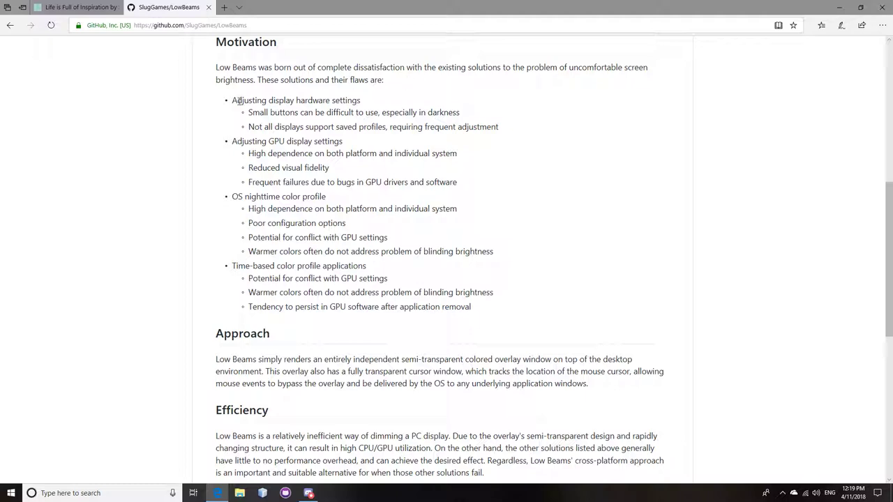
{"action": "left_click_drag", "start_coordinate": [237, 101], "coordinate": [341, 102]}
{"action": "left_click", "coordinate": [341, 103]}
Step: Open the NVIDIA Control Panel to view its video color settings and close it again
{"action": "left_click", "coordinate": [782, 492]}
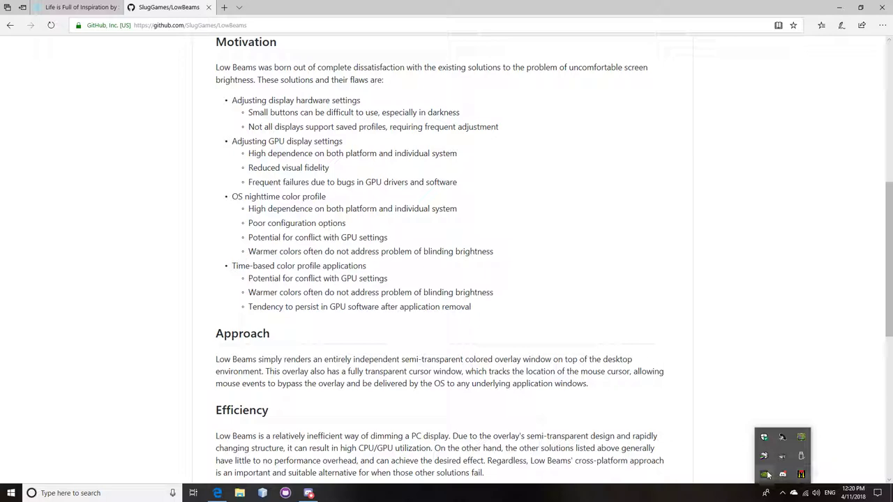
{"action": "right_click", "coordinate": [765, 474]}
{"action": "left_click", "coordinate": [790, 437]}
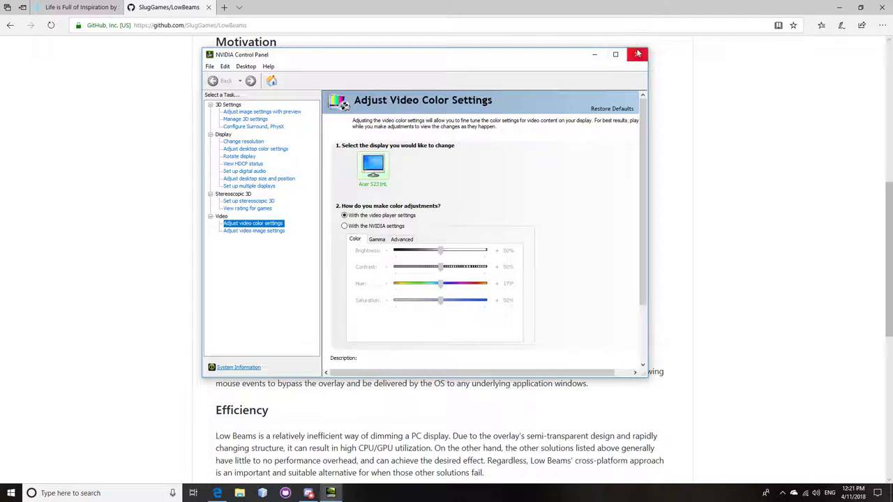
{"action": "left_click", "coordinate": [635, 56]}
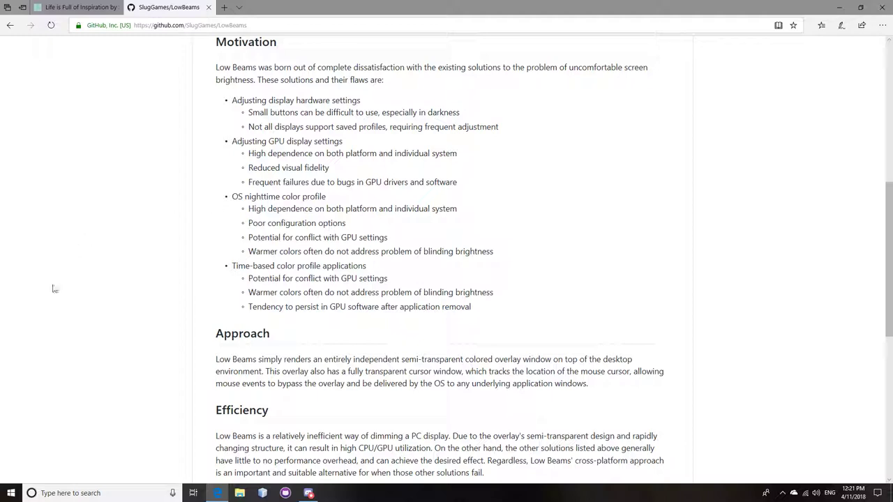
Step: Switch Night light on and back off in the Windows display settings, and close Settings
{"action": "left_click", "coordinate": [97, 493]}
{"action": "type", "text": "sett"}
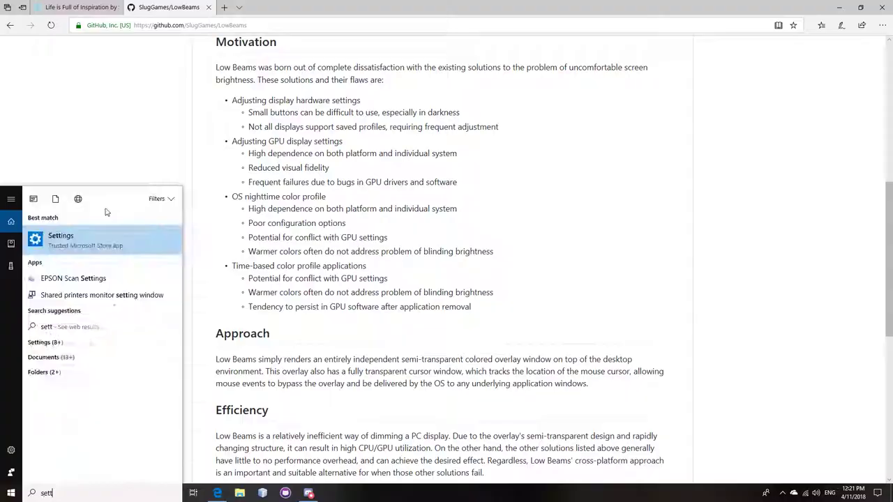
{"action": "left_click", "coordinate": [103, 242]}
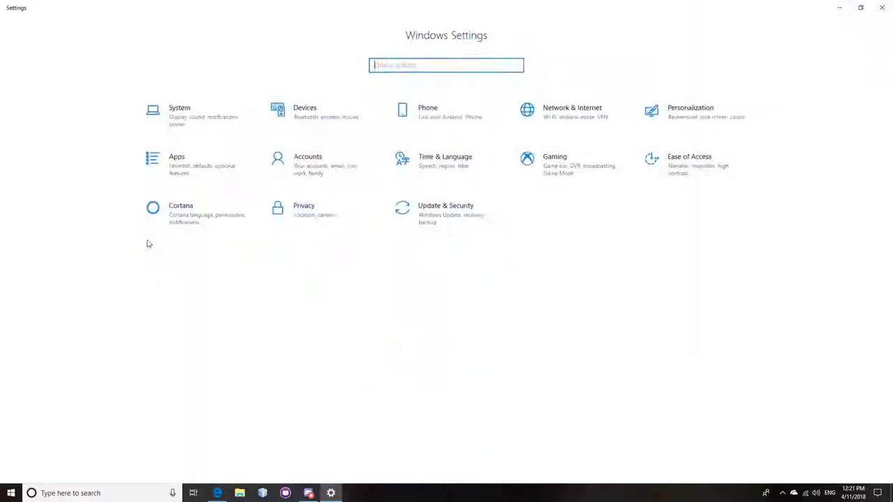
{"action": "left_click", "coordinate": [175, 112]}
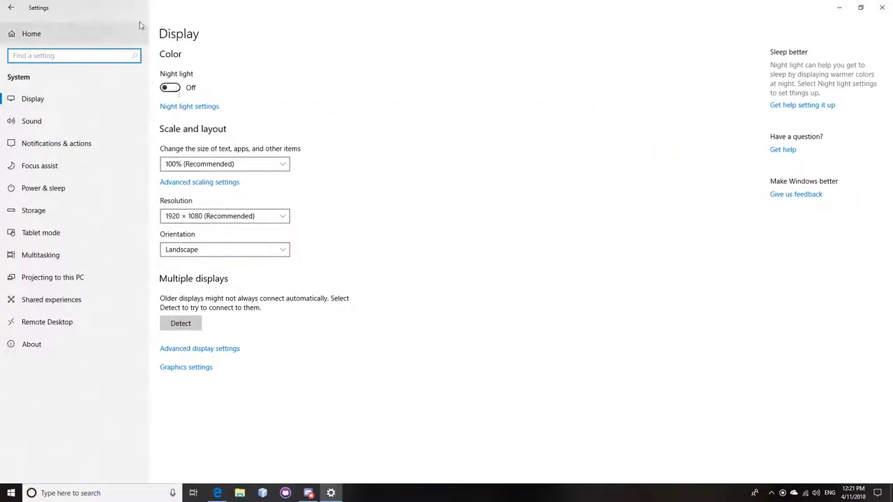
{"action": "left_click", "coordinate": [169, 88]}
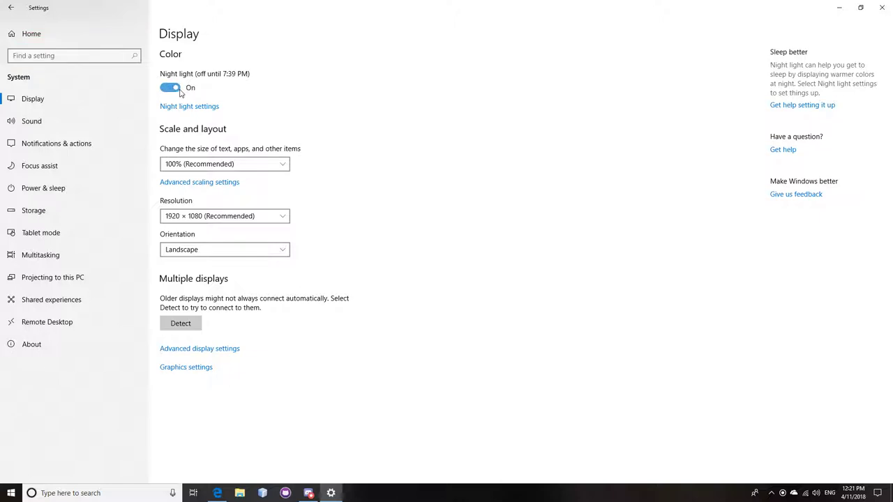
{"action": "left_click", "coordinate": [178, 90]}
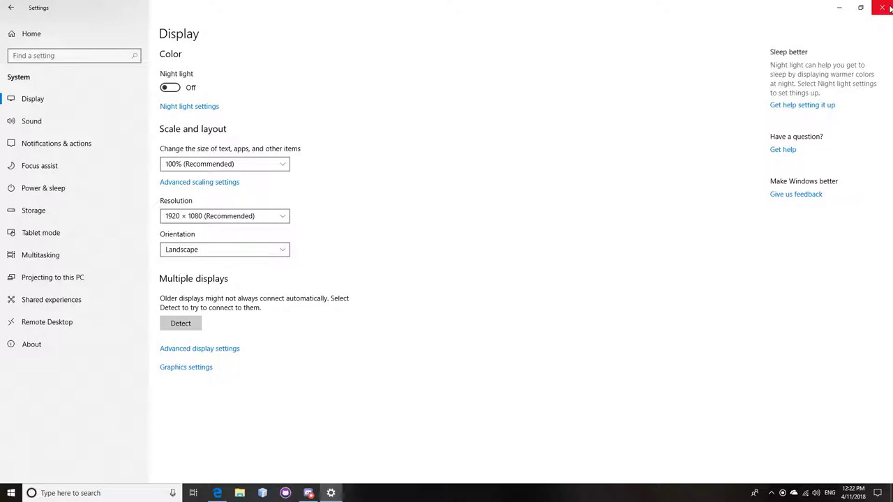
{"action": "left_click", "coordinate": [882, 8]}
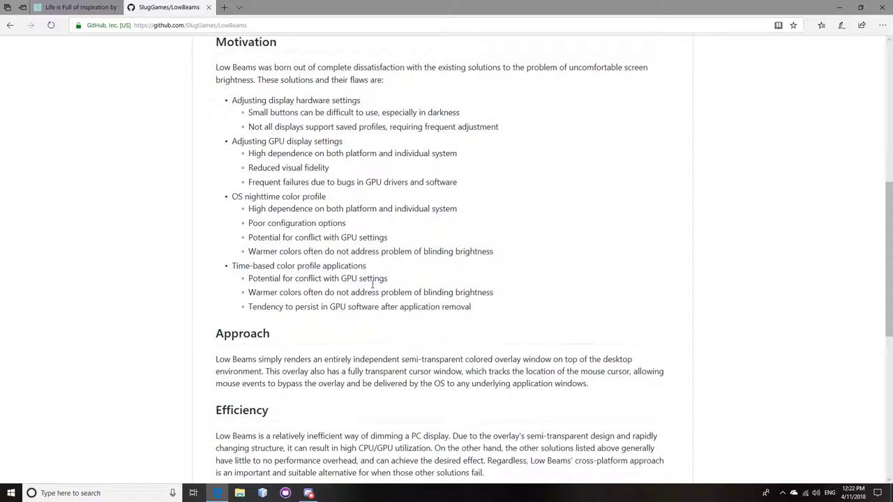
Step: Read through the README's Approach, Efficiency and Tradeoffs sections and return to its introduction
{"action": "scroll", "coordinate": [257, 337], "scroll_direction": "down", "scroll_amount": 1}
{"action": "scroll", "coordinate": [256, 337], "scroll_direction": "down", "scroll_amount": 2}
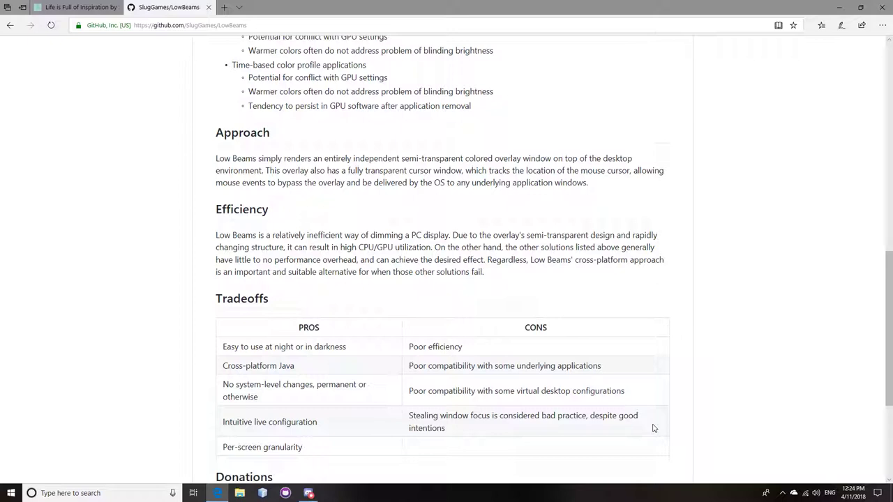
{"action": "left_click", "coordinate": [782, 493]}
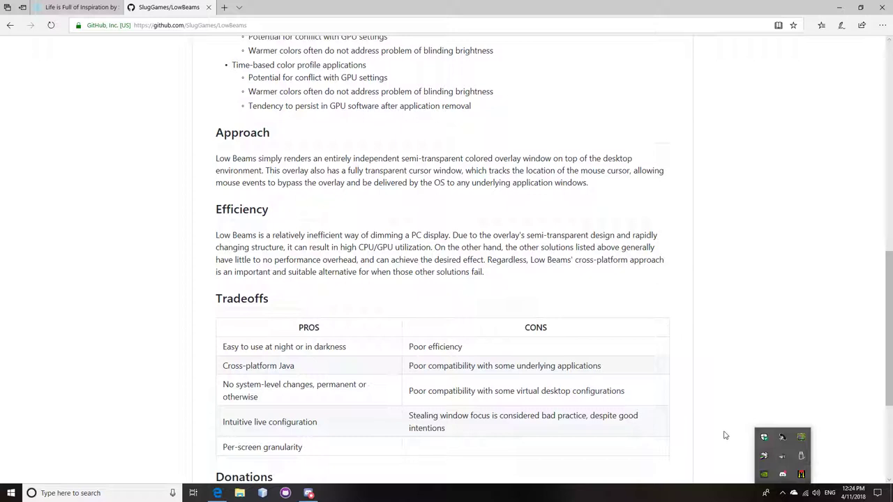
{"action": "left_click", "coordinate": [676, 376]}
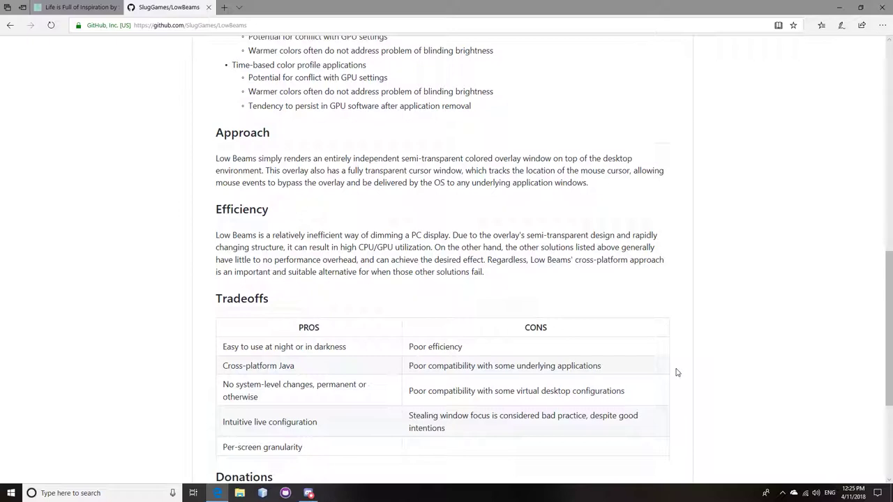
{"action": "scroll", "coordinate": [671, 371], "scroll_direction": "up", "scroll_amount": 3}
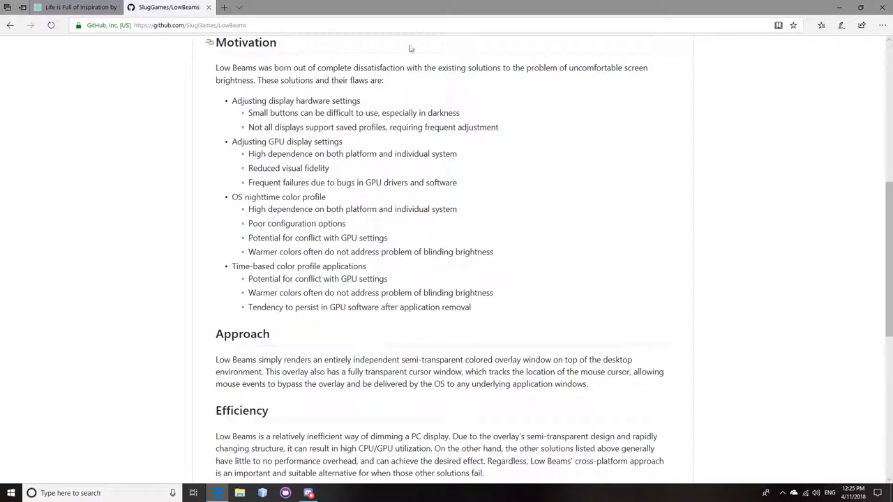
{"action": "scroll", "coordinate": [500, 369], "scroll_direction": "down", "scroll_amount": 1}
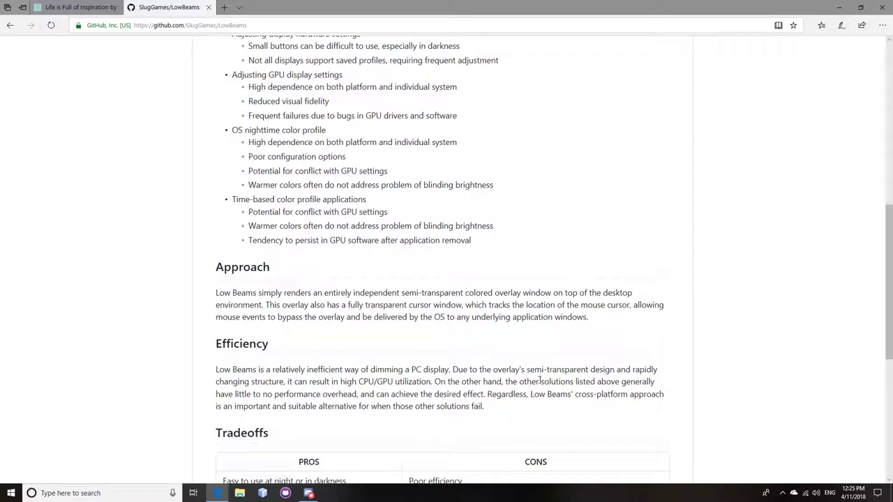
{"action": "scroll", "coordinate": [578, 330], "scroll_direction": "down", "scroll_amount": 2}
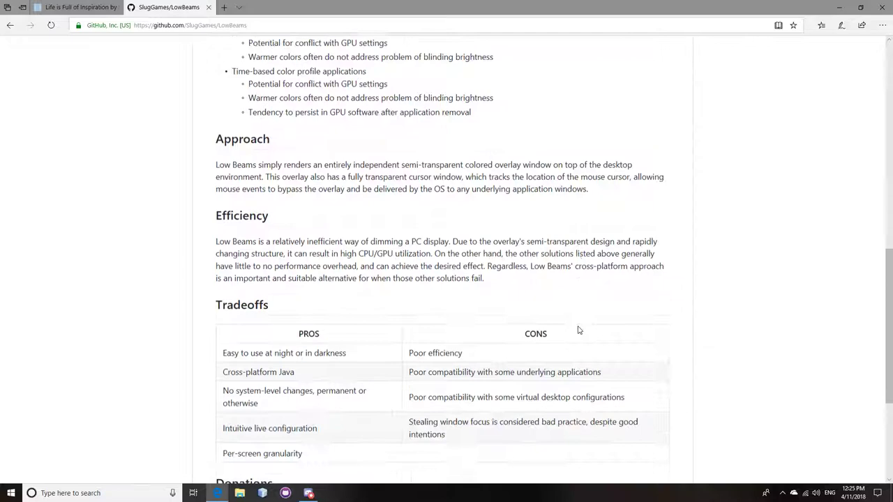
{"action": "scroll", "coordinate": [578, 330], "scroll_direction": "down", "scroll_amount": 2}
{"action": "scroll", "coordinate": [578, 330], "scroll_direction": "up", "scroll_amount": 2}
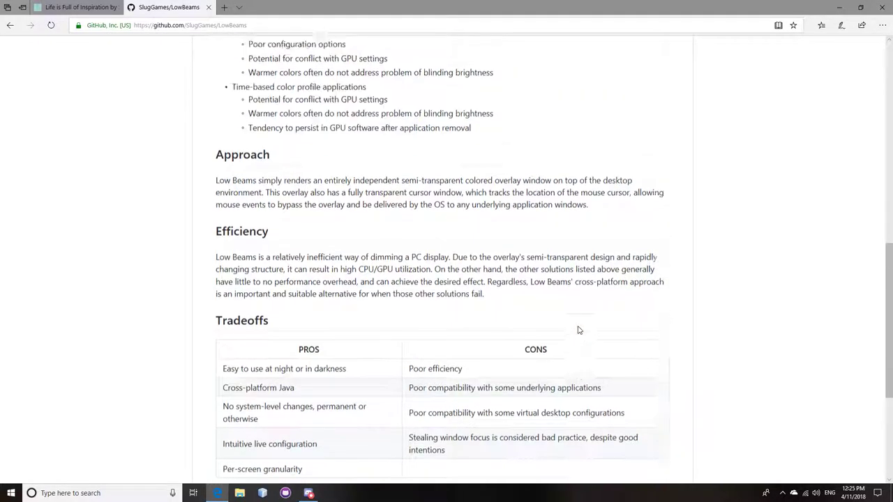
{"action": "scroll", "coordinate": [578, 330], "scroll_direction": "up", "scroll_amount": 3}
{"action": "scroll", "coordinate": [401, 322], "scroll_direction": "up", "scroll_amount": 2}
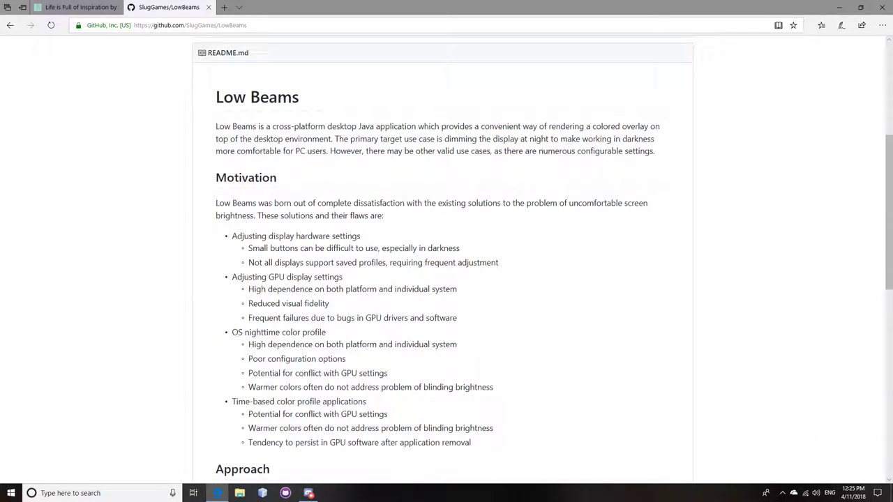
Step: View the About information of the running Low Beams application, including the full license text, and dismiss it
{"action": "left_click", "coordinate": [782, 493]}
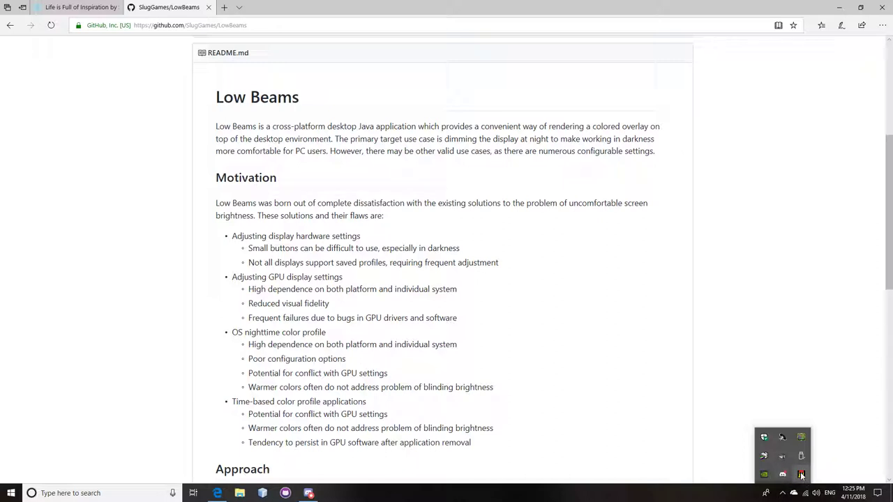
{"action": "right_click", "coordinate": [800, 474]}
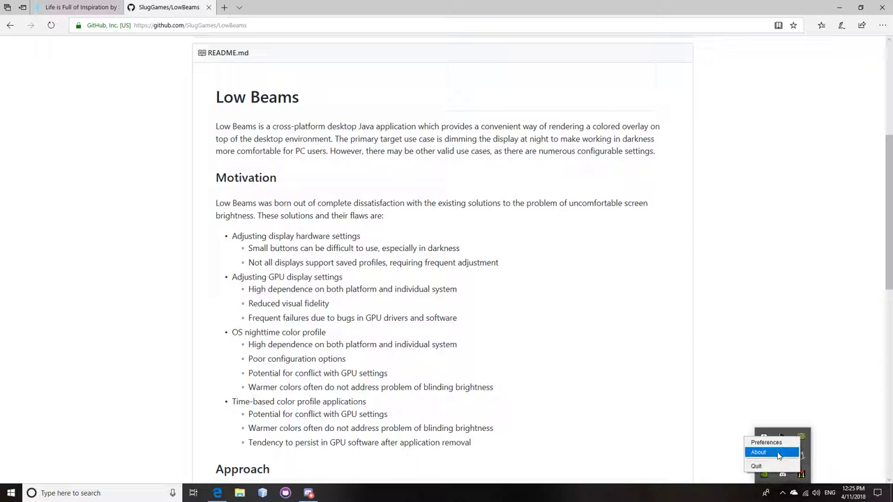
{"action": "left_click", "coordinate": [772, 453]}
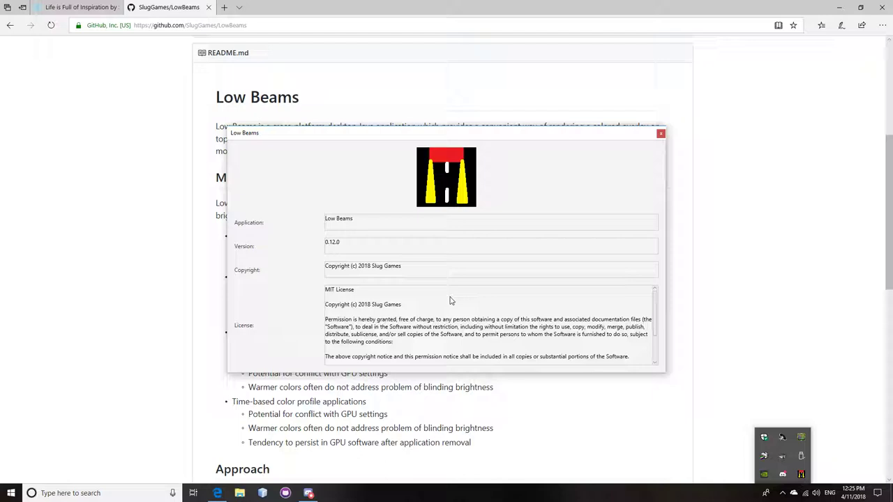
{"action": "scroll", "coordinate": [450, 300], "scroll_direction": "down", "scroll_amount": 3}
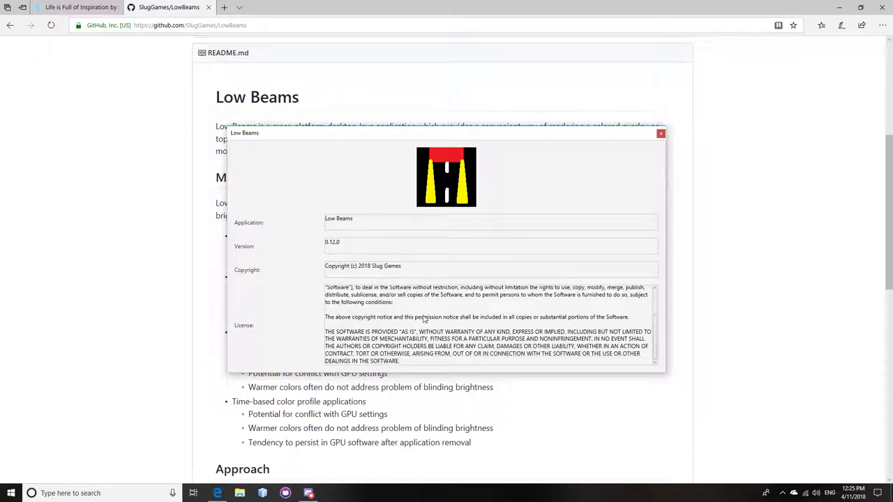
{"action": "left_click", "coordinate": [100, 159]}
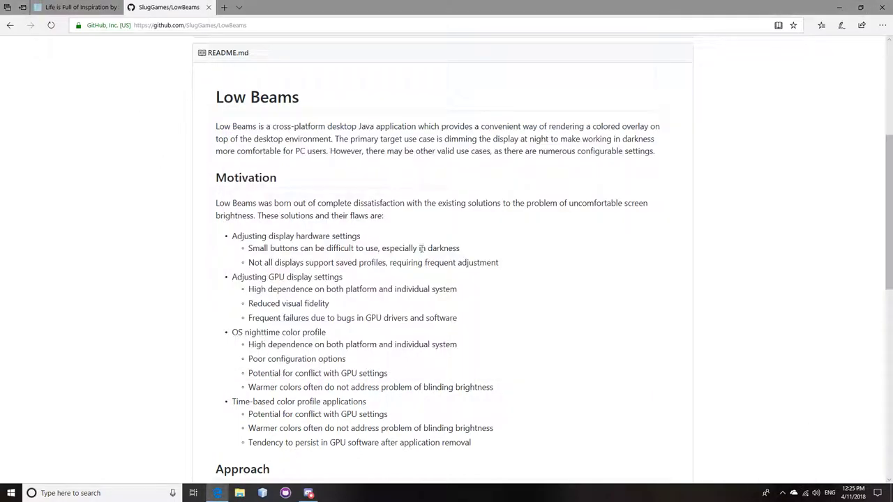
Step: Open the preferences window of the running Low Beams application
{"action": "scroll", "coordinate": [422, 249], "scroll_direction": "up", "scroll_amount": 4}
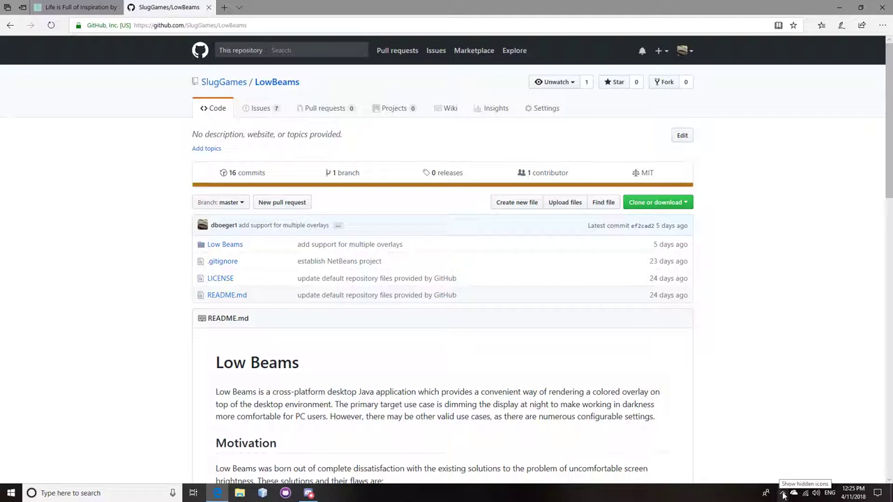
{"action": "left_click", "coordinate": [783, 493]}
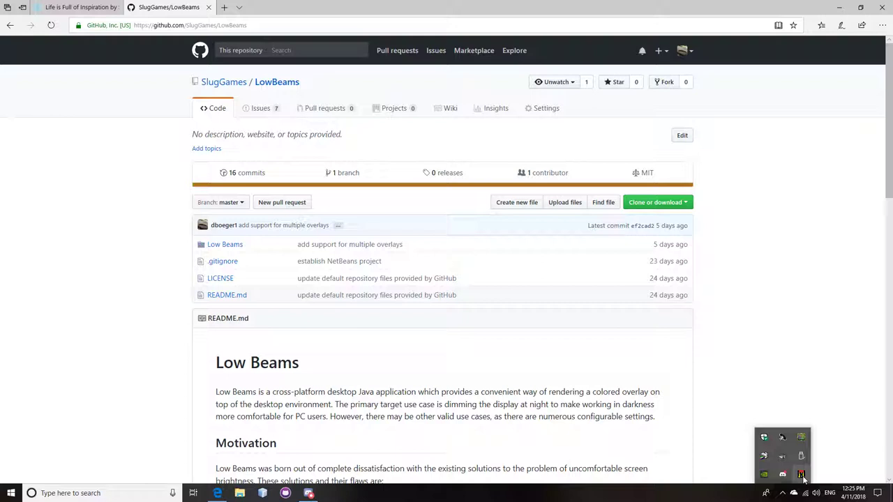
{"action": "right_click", "coordinate": [802, 477]}
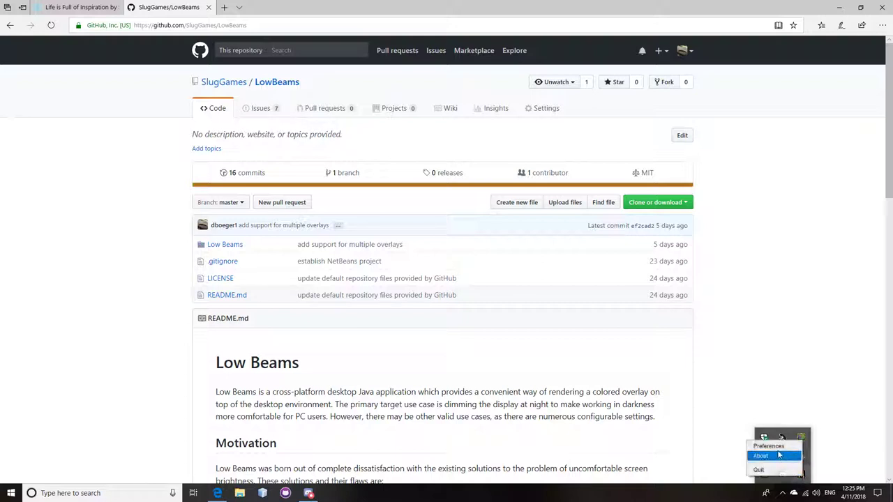
{"action": "left_click", "coordinate": [767, 440]}
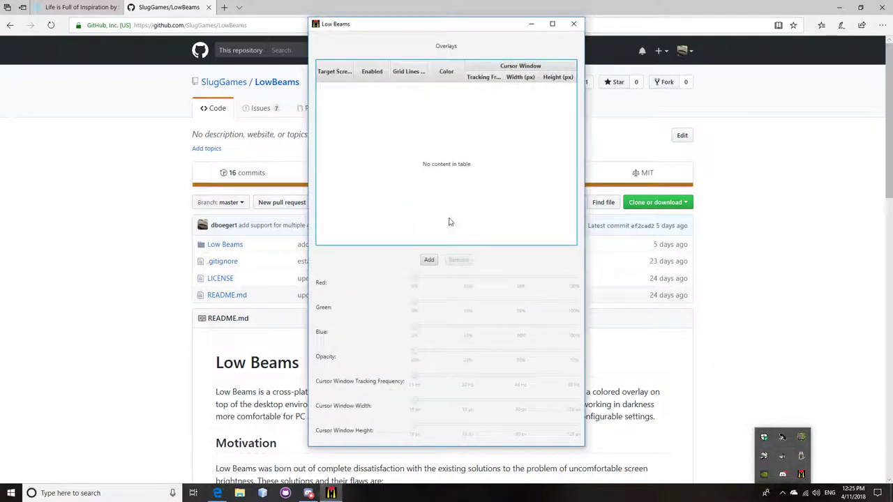
Step: Add four overlays to the Overlays table and select the first one
{"action": "left_click", "coordinate": [435, 262]}
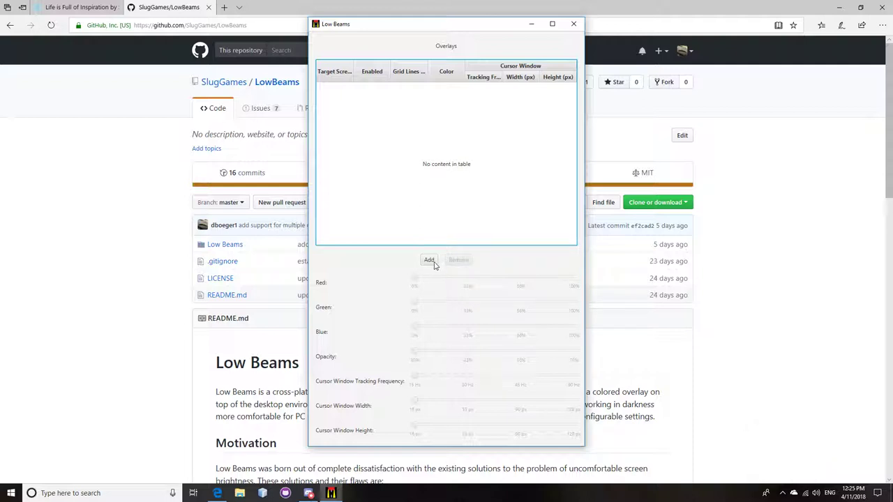
{"action": "left_click", "coordinate": [433, 264]}
{"action": "left_click", "coordinate": [433, 262]}
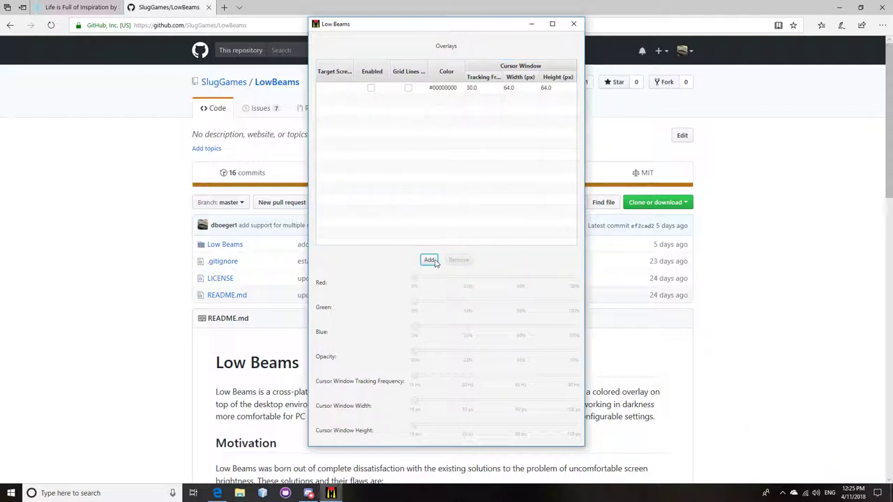
{"action": "left_click", "coordinate": [433, 262]}
{"action": "left_click", "coordinate": [433, 262]}
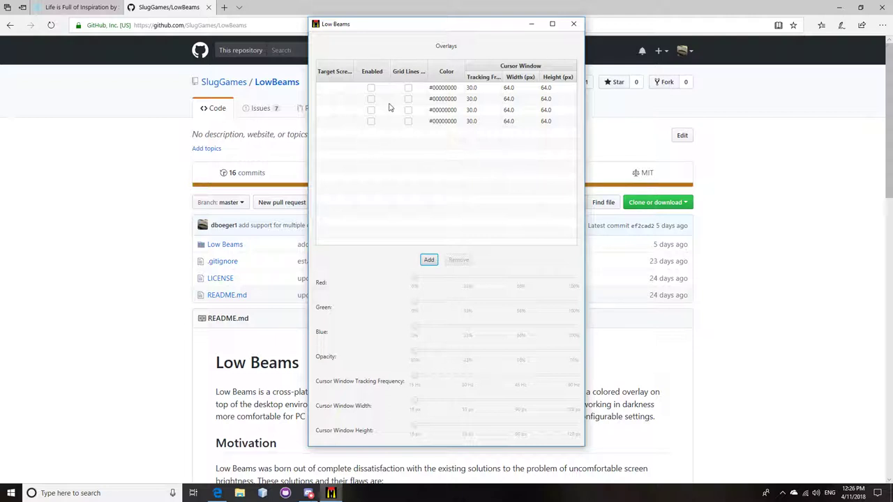
{"action": "left_click", "coordinate": [347, 125]}
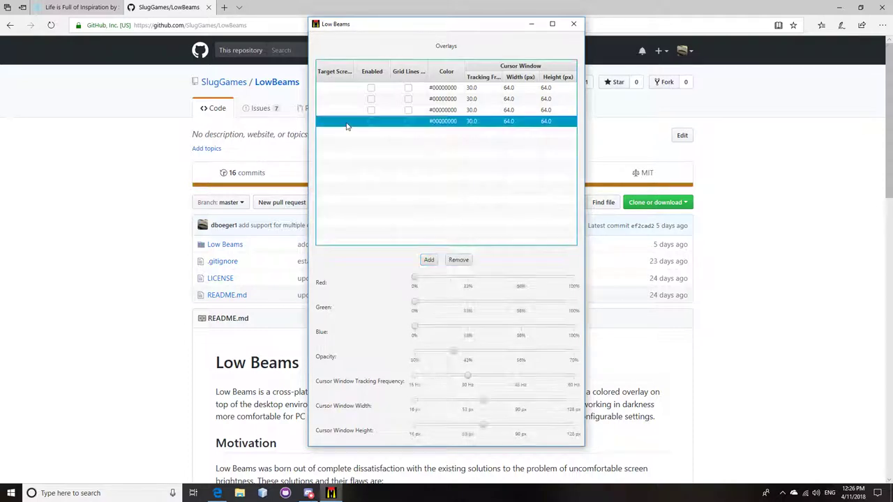
{"action": "left_click", "coordinate": [345, 88]}
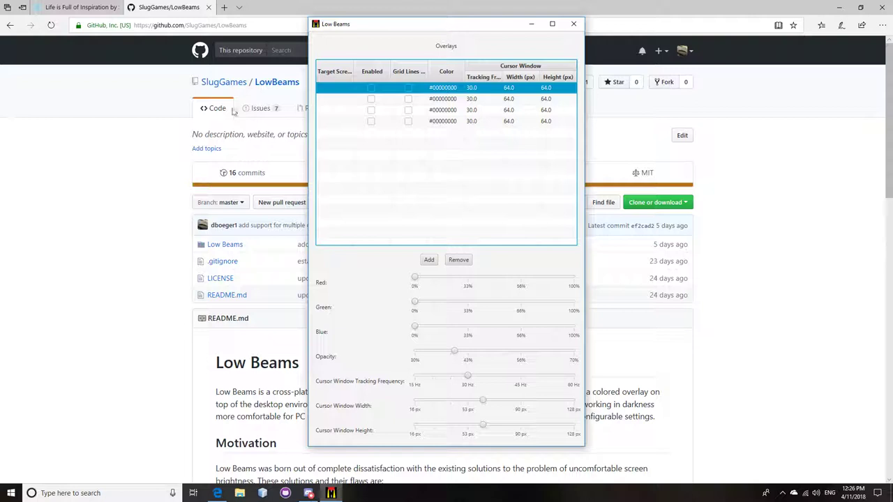
Step: Remove three overlays from the Overlays table, starting with the last one, and enable the remaining overlay
{"action": "left_click", "coordinate": [336, 122]}
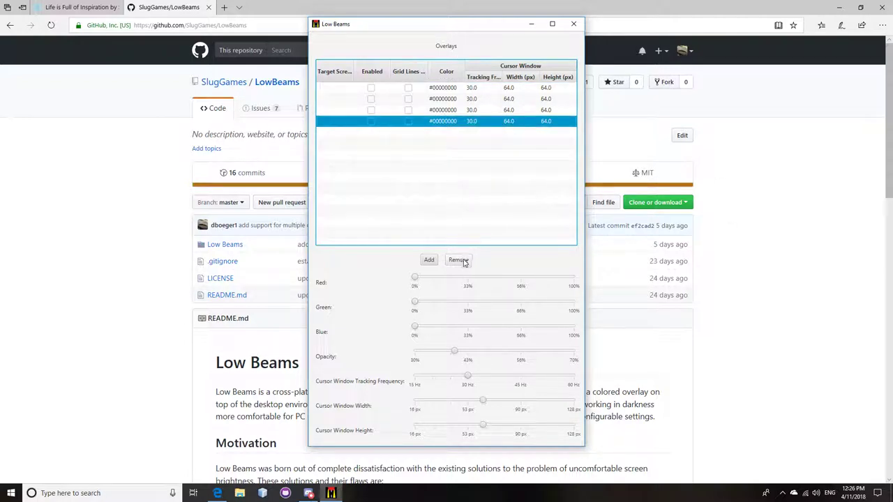
{"action": "left_click", "coordinate": [465, 261]}
{"action": "left_click", "coordinate": [465, 262]}
{"action": "left_click", "coordinate": [464, 262]}
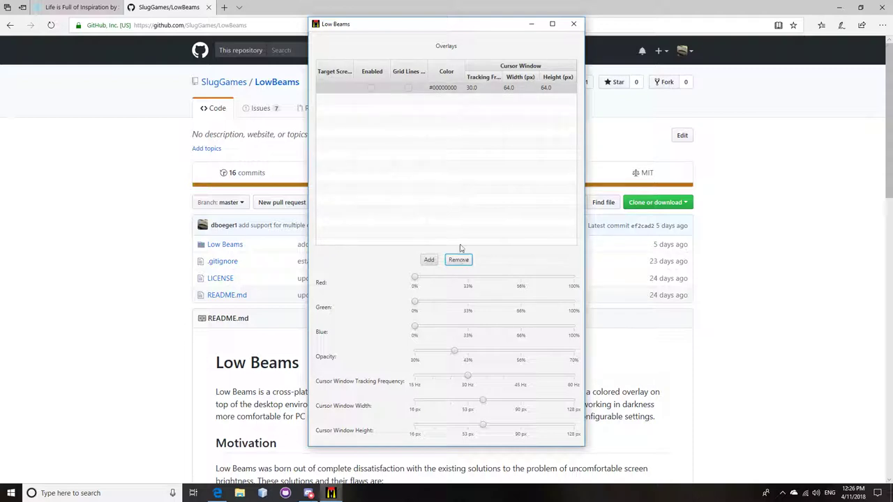
{"action": "left_click", "coordinate": [372, 88]}
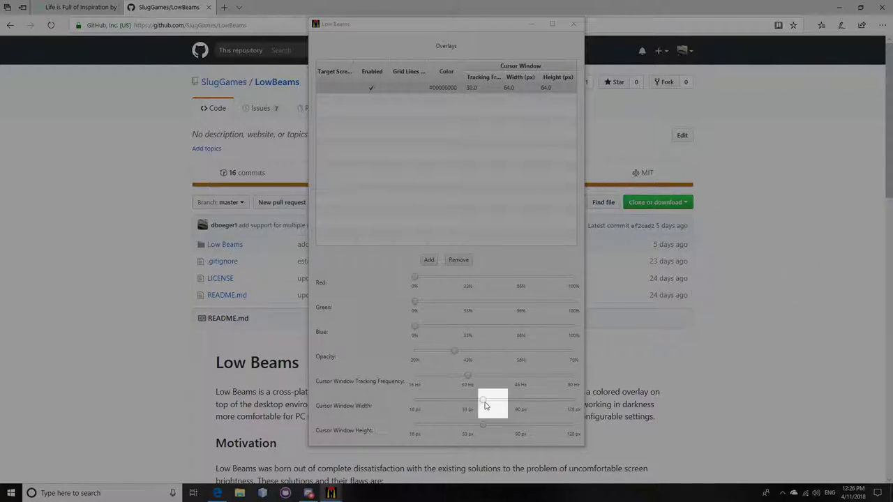
Step: Shrink the overlay's cursor window to 16 px in width and height, then enlarge both to 128 px
{"action": "left_click_drag", "start_coordinate": [486, 405], "coordinate": [381, 406]}
{"action": "left_click_drag", "start_coordinate": [484, 424], "coordinate": [372, 421]}
{"action": "left_click_drag", "start_coordinate": [414, 400], "coordinate": [579, 400]}
{"action": "left_click_drag", "start_coordinate": [415, 424], "coordinate": [590, 426]}
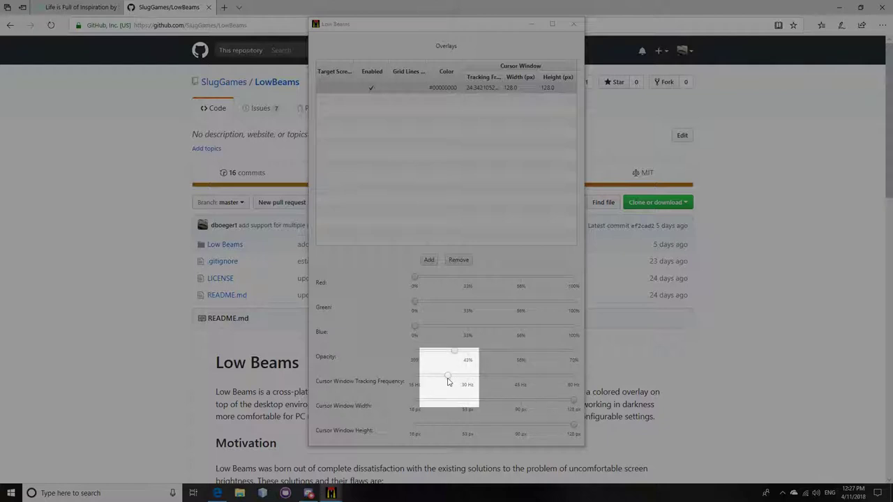
Step: Open Task Manager and arrange it side by side with the Low Beams preferences window
{"action": "key", "text": "ctrl+alt+Delete"}
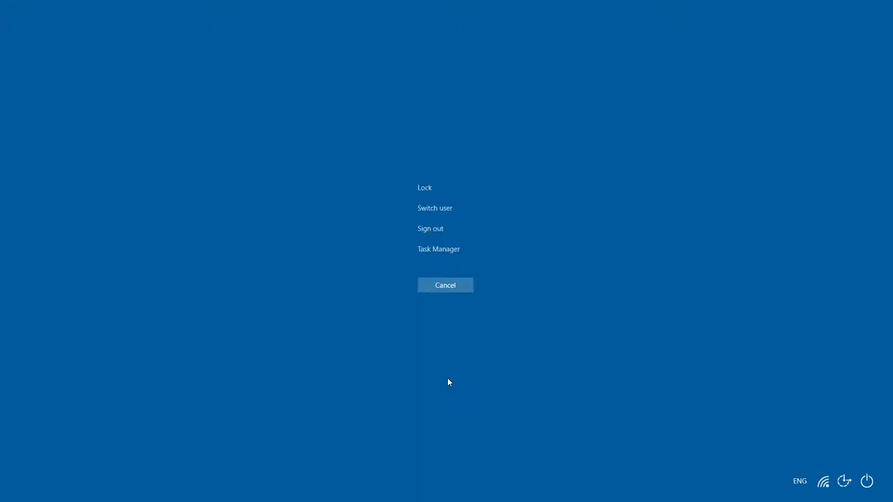
{"action": "left_click", "coordinate": [439, 249]}
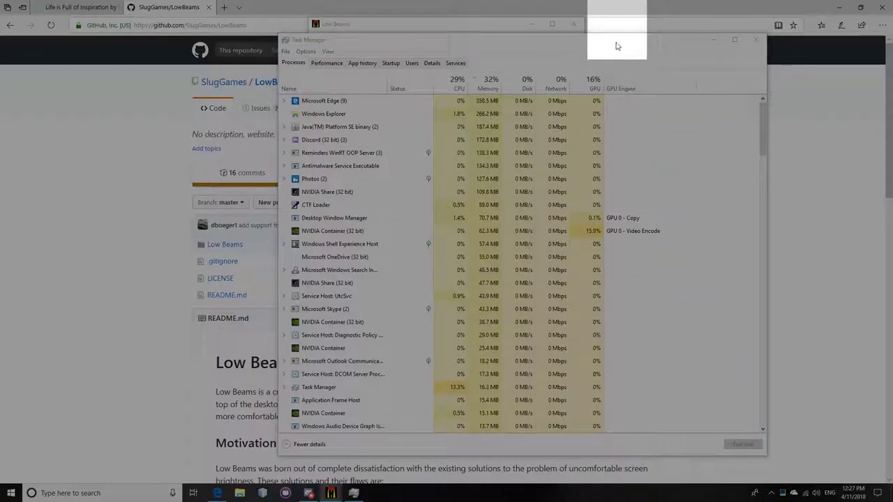
{"action": "left_click_drag", "start_coordinate": [616, 46], "coordinate": [393, 28]}
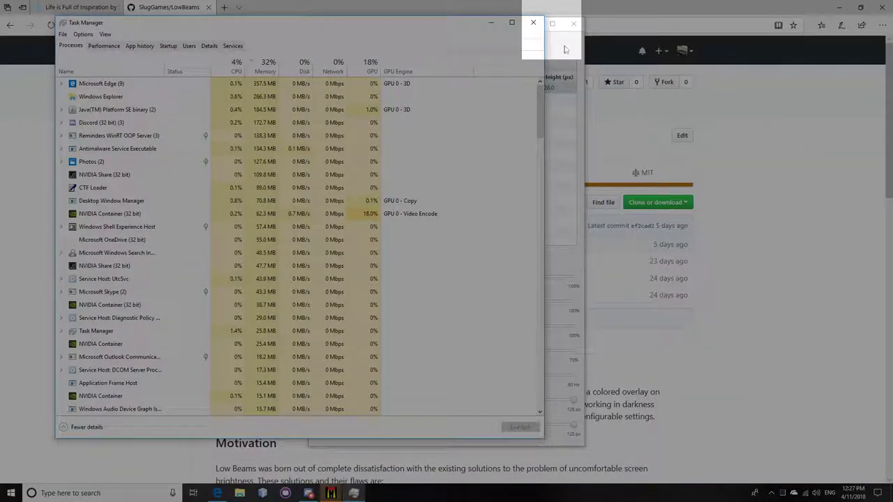
{"action": "left_click", "coordinate": [565, 49]}
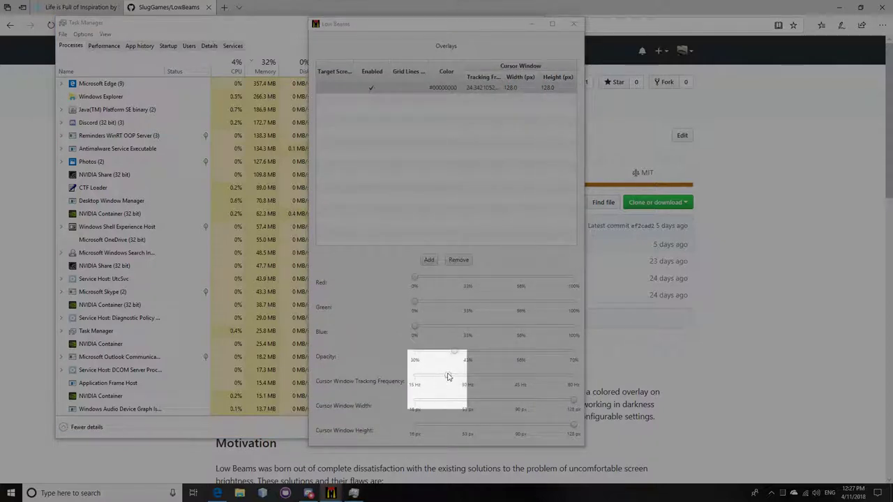
{"action": "left_click_drag", "start_coordinate": [586, 44], "coordinate": [663, 22]}
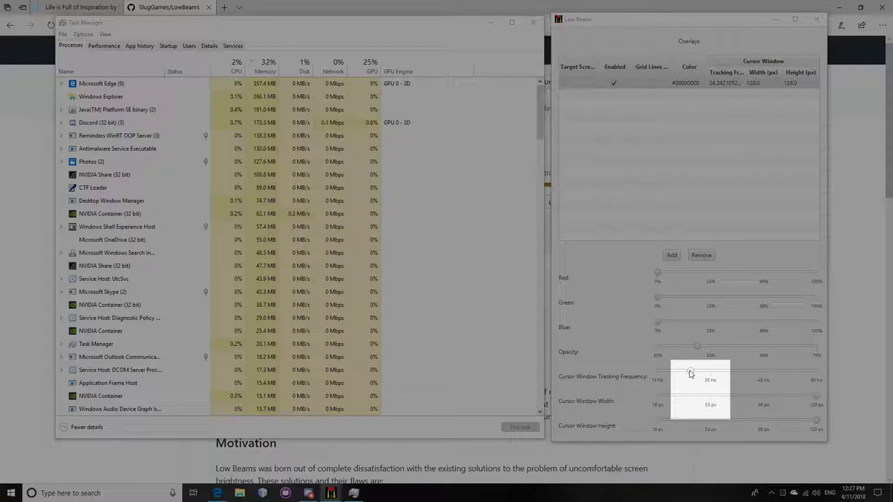
Step: Try lower and higher tracking frequencies for the cursor window, finishing at 60 Hz
{"action": "left_click_drag", "start_coordinate": [689, 374], "coordinate": [676, 373]}
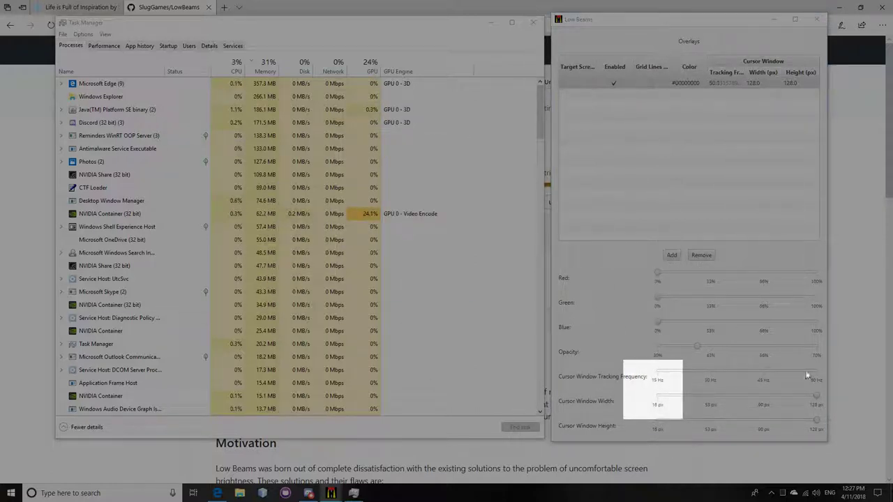
{"action": "left_click_drag", "start_coordinate": [807, 375], "coordinate": [820, 375]}
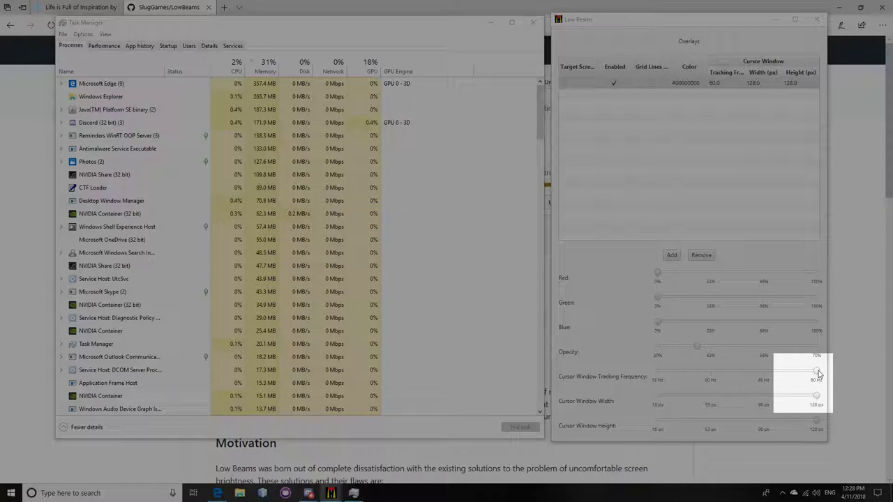
{"action": "left_click_drag", "start_coordinate": [819, 375], "coordinate": [757, 373]}
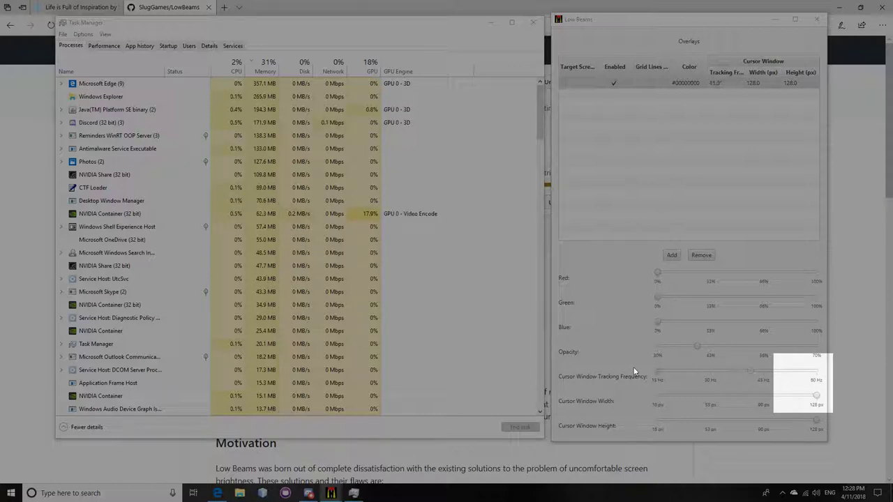
{"action": "left_click_drag", "start_coordinate": [633, 369], "coordinate": [638, 371]}
{"action": "left_click_drag", "start_coordinate": [834, 375], "coordinate": [730, 368]}
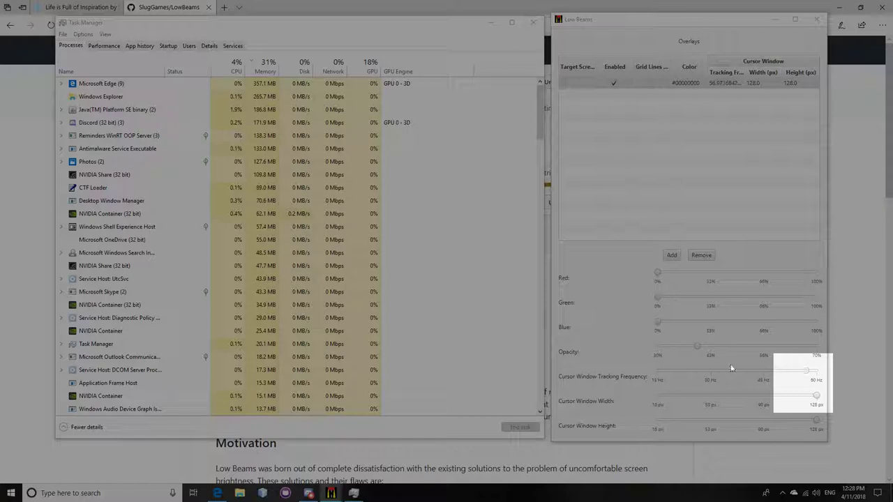
{"action": "left_click_drag", "start_coordinate": [614, 364], "coordinate": [613, 365]}
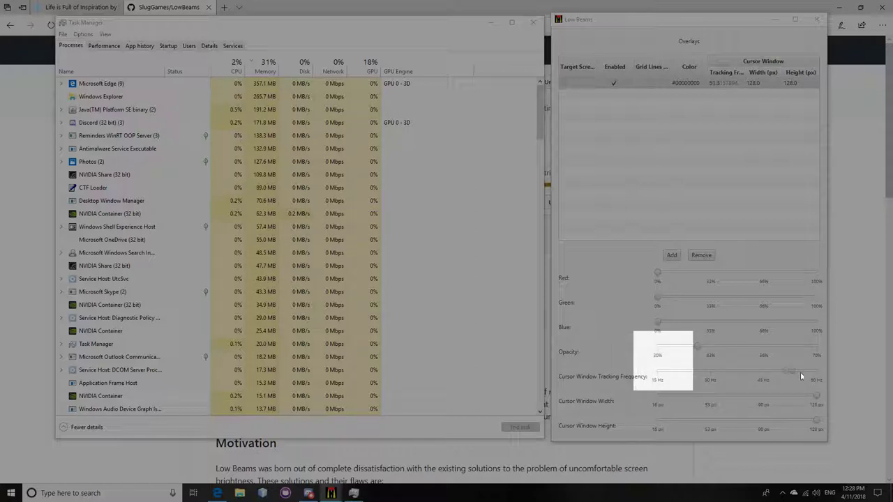
{"action": "left_click_drag", "start_coordinate": [799, 374], "coordinate": [852, 378]}
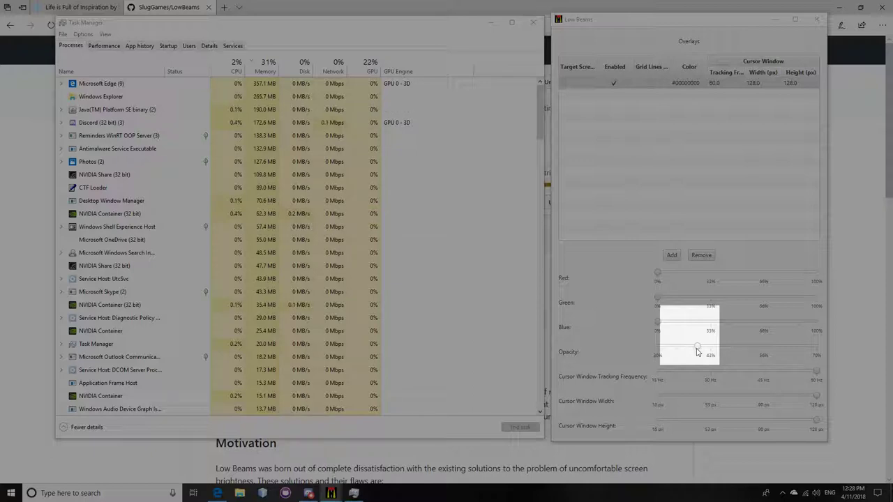
Step: Lower the overlay's opacity to 30% and switch the overlay off and back on
{"action": "left_click_drag", "start_coordinate": [696, 352], "coordinate": [650, 350]}
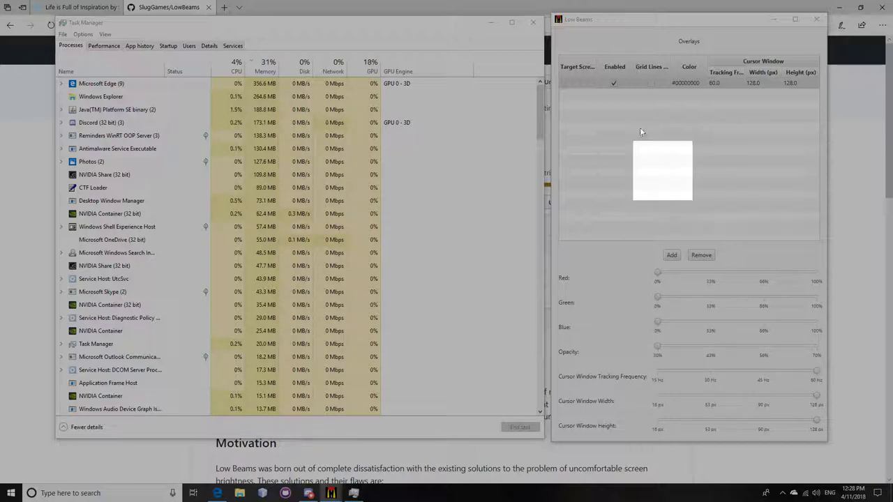
{"action": "left_click", "coordinate": [614, 84]}
{"action": "left_click", "coordinate": [614, 84]}
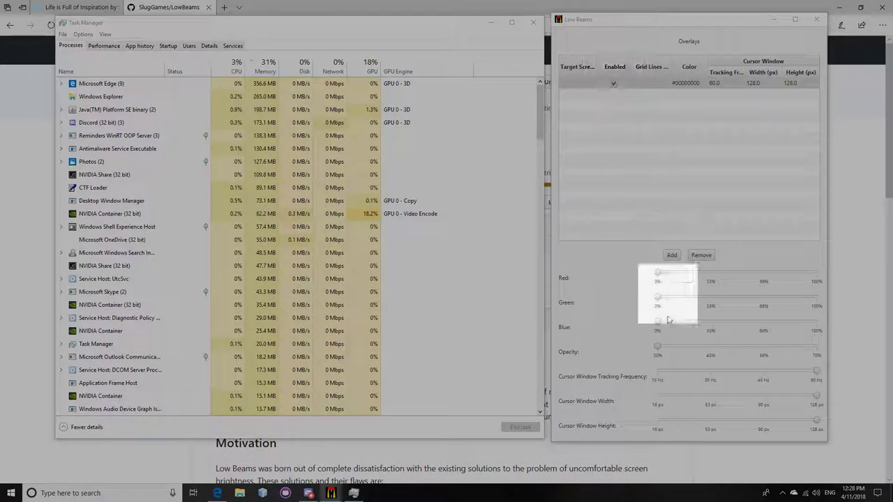
Step: Tint the overlay orange with 100% red, about 62% green, about 30% blue and about 40% opacity
{"action": "left_click_drag", "start_coordinate": [659, 348], "coordinate": [687, 346]}
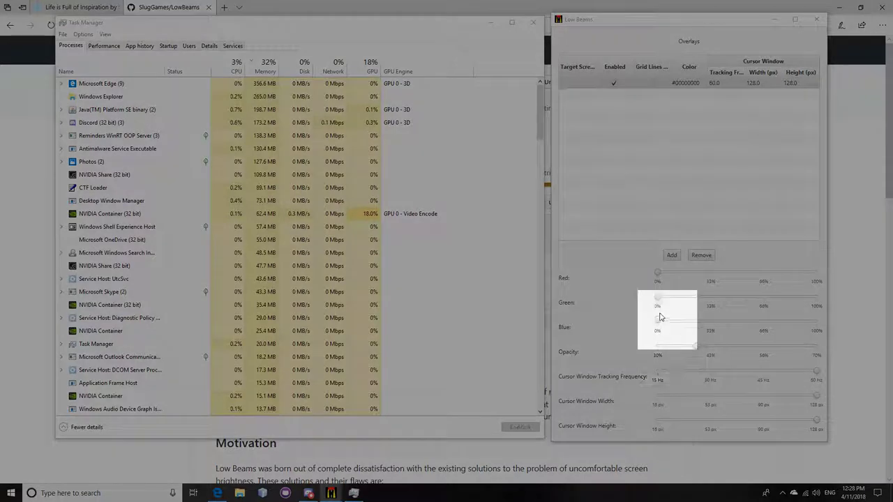
{"action": "left_click_drag", "start_coordinate": [658, 321], "coordinate": [707, 322]}
{"action": "left_click_drag", "start_coordinate": [658, 297], "coordinate": [756, 297]}
{"action": "left_click_drag", "start_coordinate": [662, 276], "coordinate": [816, 273]}
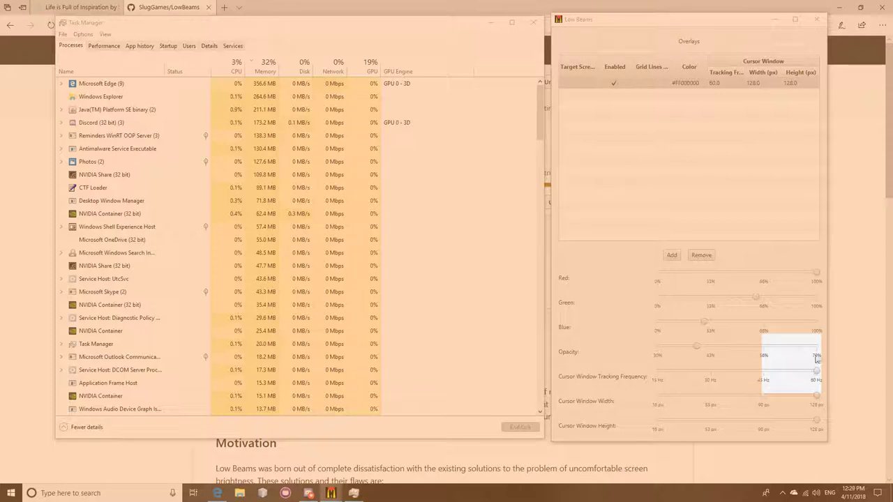
Step: Reduce the overlay's opacity to 30%, raise blue and green to 100%, and increase the opacity to 70%
{"action": "left_click_drag", "start_coordinate": [698, 350], "coordinate": [647, 349]}
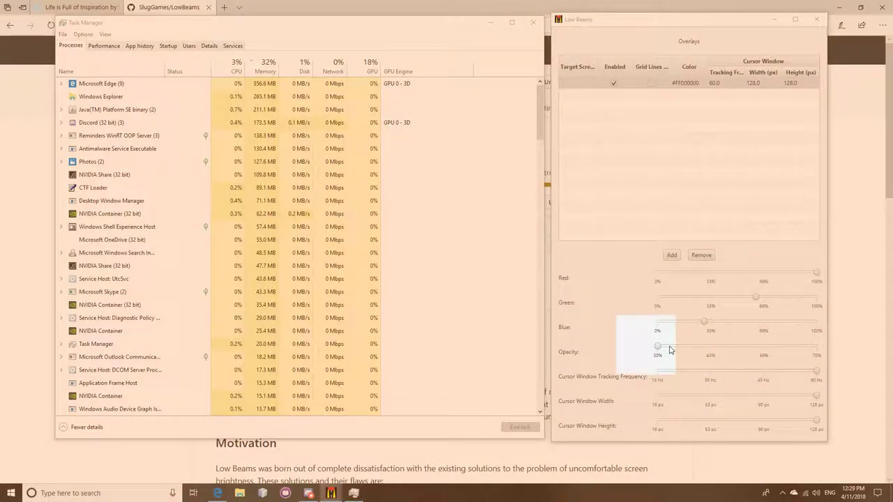
{"action": "left_click_drag", "start_coordinate": [705, 322], "coordinate": [790, 322]}
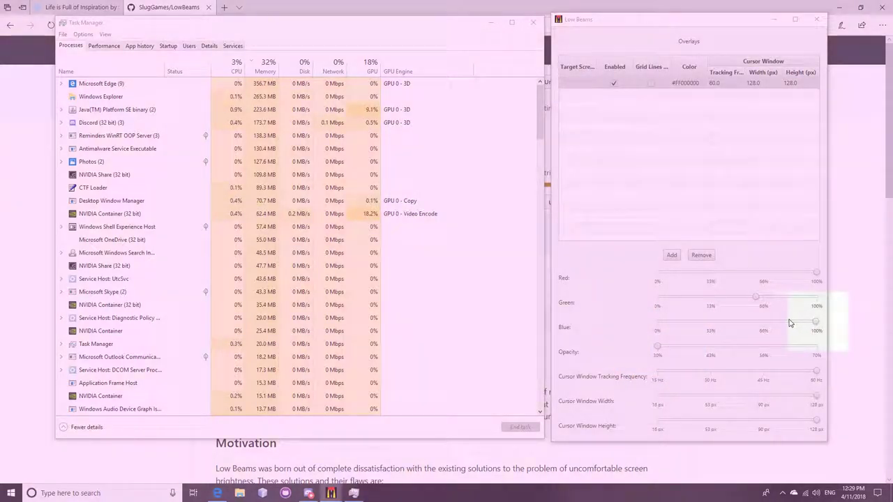
{"action": "left_click_drag", "start_coordinate": [756, 297], "coordinate": [839, 305]}
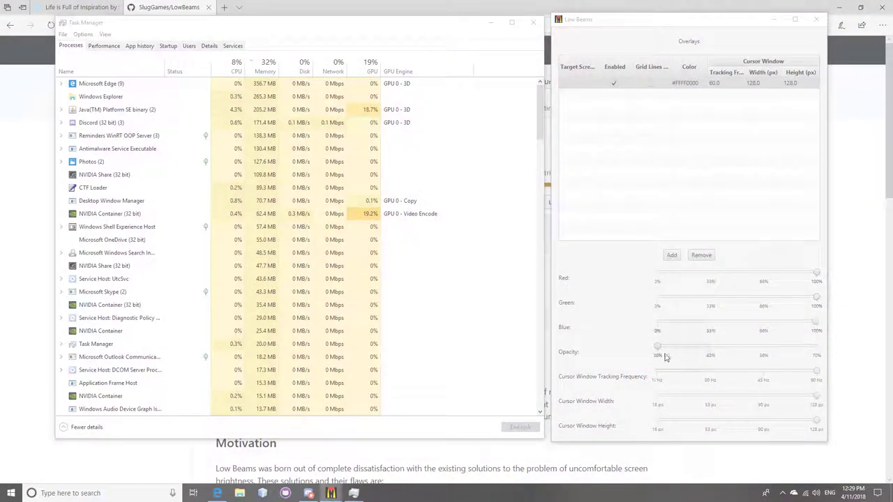
{"action": "left_click_drag", "start_coordinate": [665, 358], "coordinate": [843, 347]}
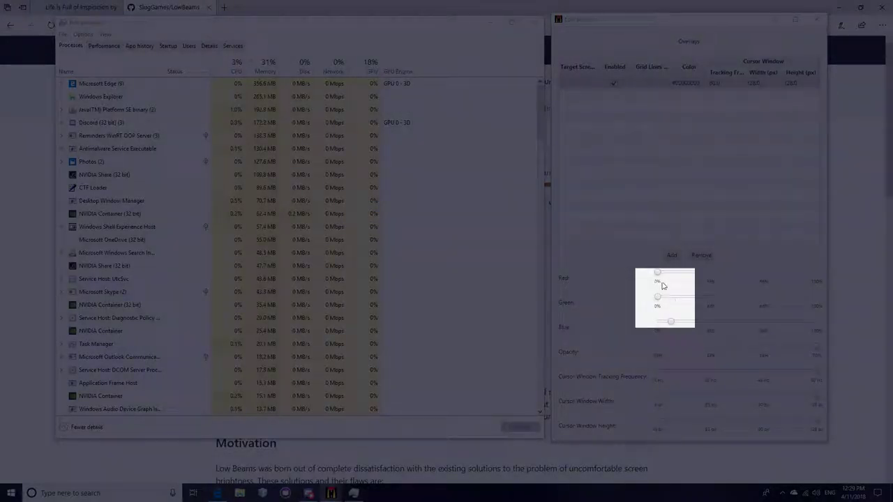
Step: Tint the overlay dark purple with about 11% red, about 16% blue and about 43% opacity
{"action": "left_click_drag", "start_coordinate": [666, 276], "coordinate": [680, 279]}
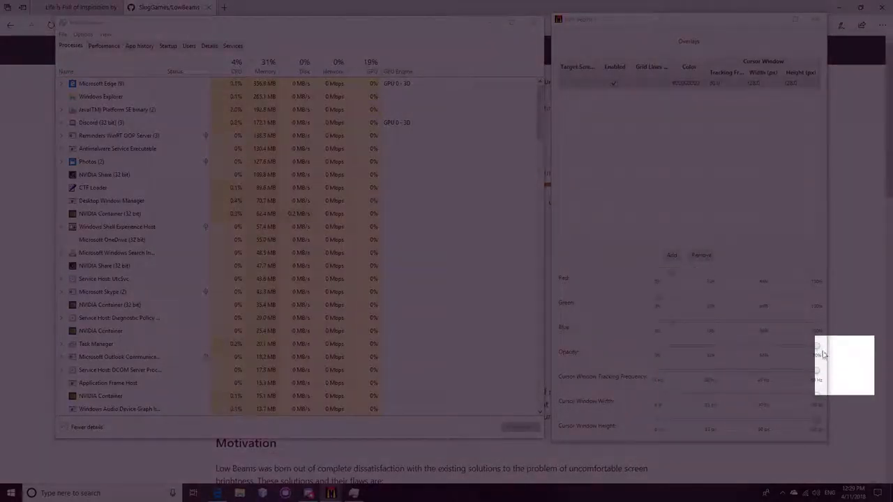
{"action": "left_click_drag", "start_coordinate": [823, 355], "coordinate": [709, 353]}
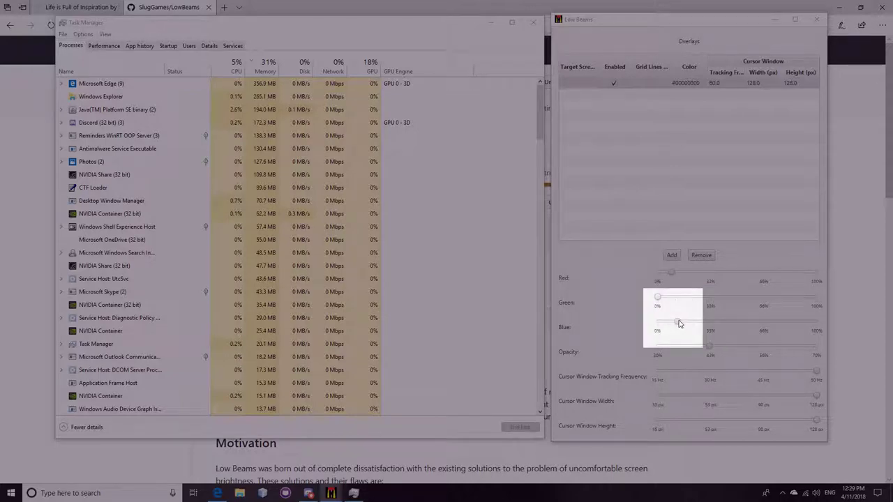
{"action": "left_click_drag", "start_coordinate": [680, 323], "coordinate": [684, 322]}
{"action": "left_click_drag", "start_coordinate": [672, 272], "coordinate": [675, 273]}
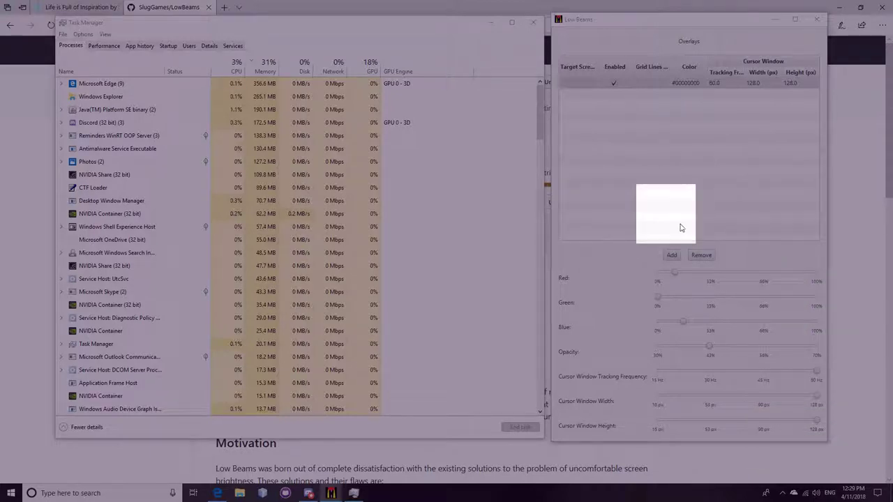
Step: Add three more overlays to the Overlays table and select the second row to show its settings
{"action": "left_click", "coordinate": [673, 256]}
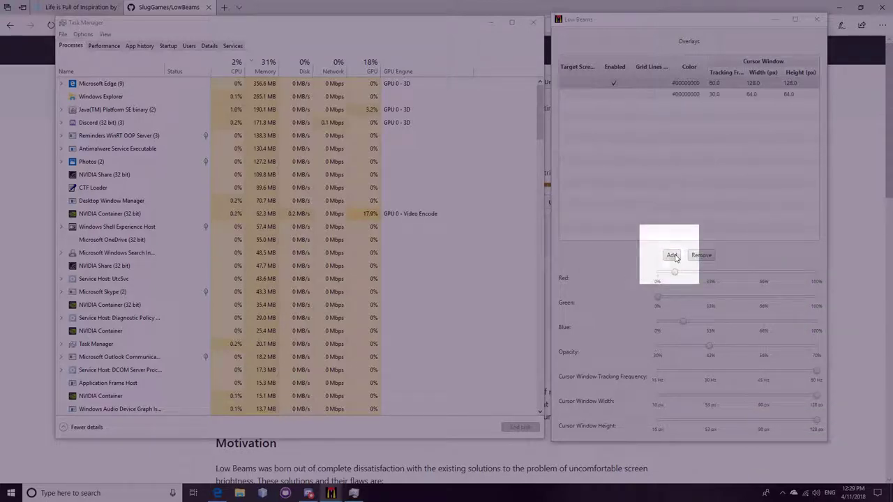
{"action": "left_click", "coordinate": [673, 256]}
{"action": "left_click", "coordinate": [673, 256]}
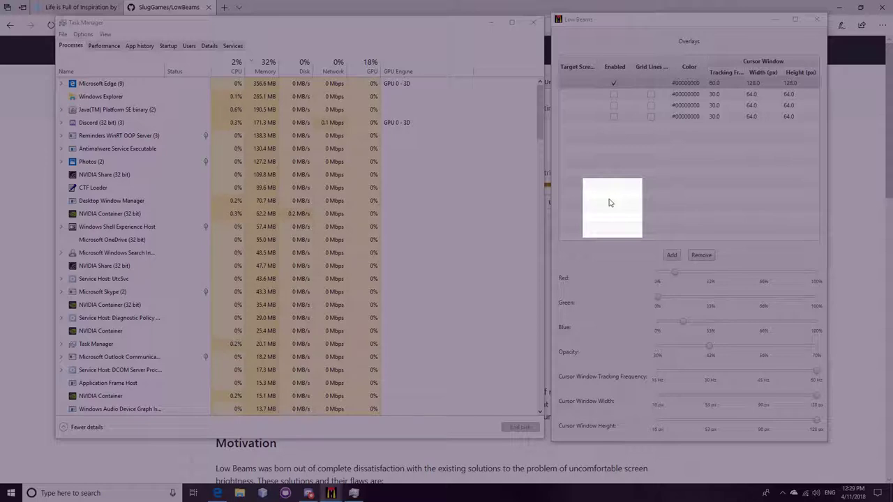
{"action": "left_click", "coordinate": [587, 98]}
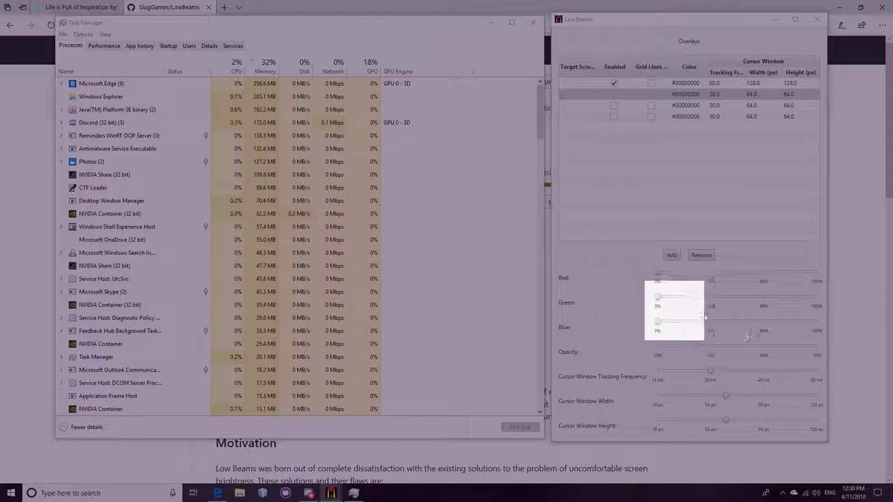
Step: Remove the last three overlays from the table, leaving only the enabled purple one
{"action": "left_click", "coordinate": [593, 116]}
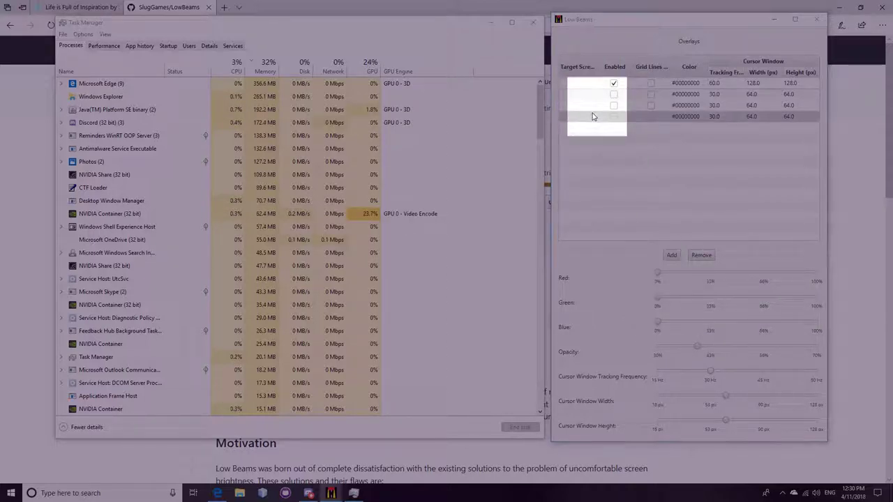
{"action": "left_click", "coordinate": [706, 256]}
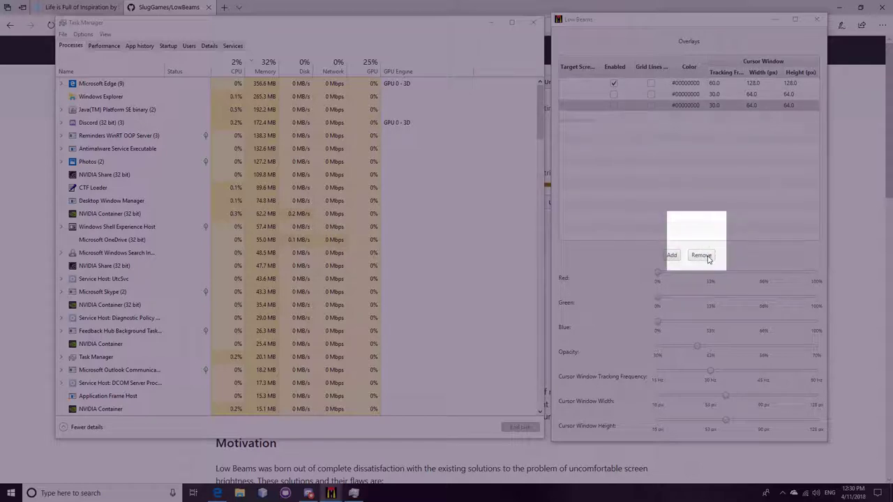
{"action": "left_click", "coordinate": [701, 256]}
{"action": "left_click", "coordinate": [701, 256]}
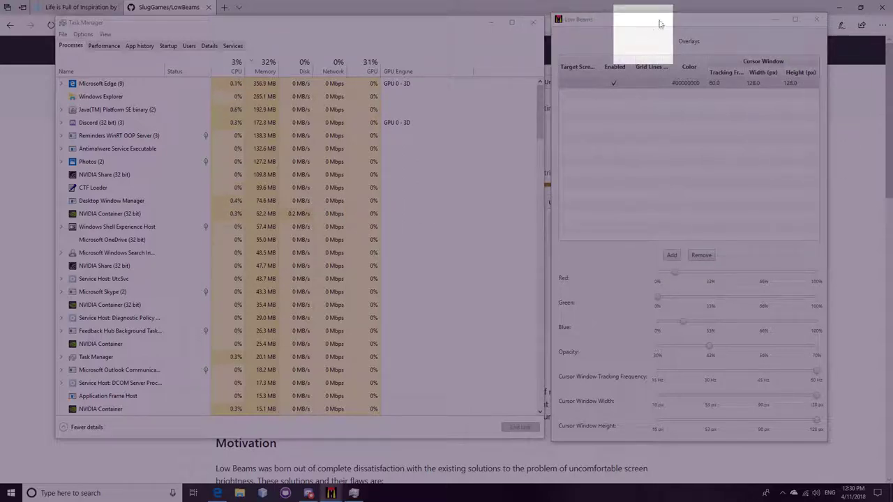
Step: Close the Low Beams preferences window, check the hidden tray icons, and close Task Manager
{"action": "left_click", "coordinate": [816, 19]}
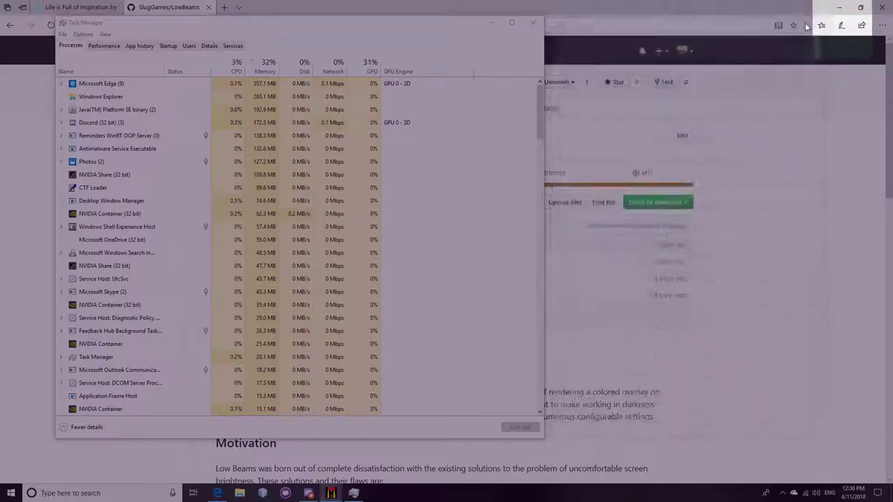
{"action": "right_click", "coordinate": [774, 499]}
{"action": "left_click", "coordinate": [635, 497]}
{"action": "left_click", "coordinate": [782, 496]}
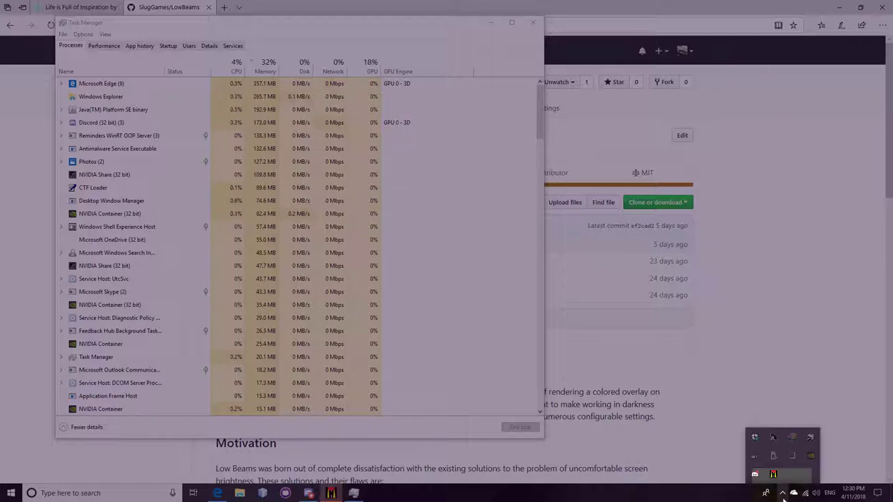
{"action": "left_click", "coordinate": [782, 495]}
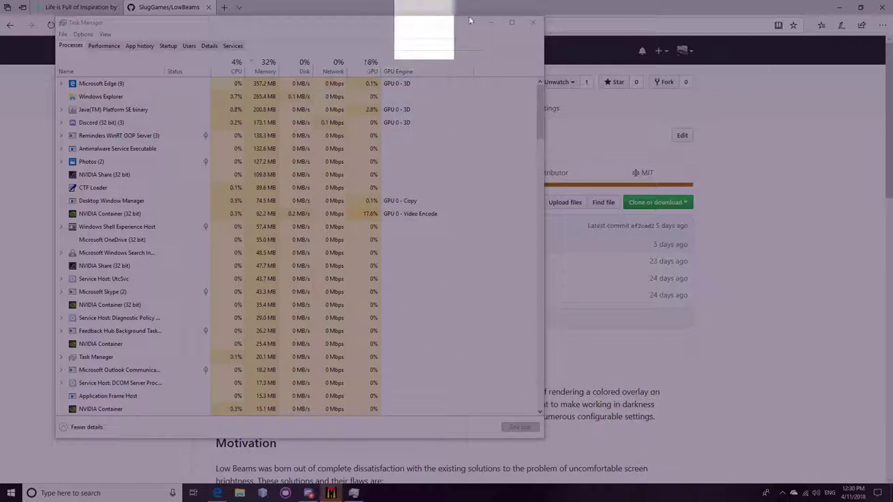
{"action": "left_click", "coordinate": [534, 21]}
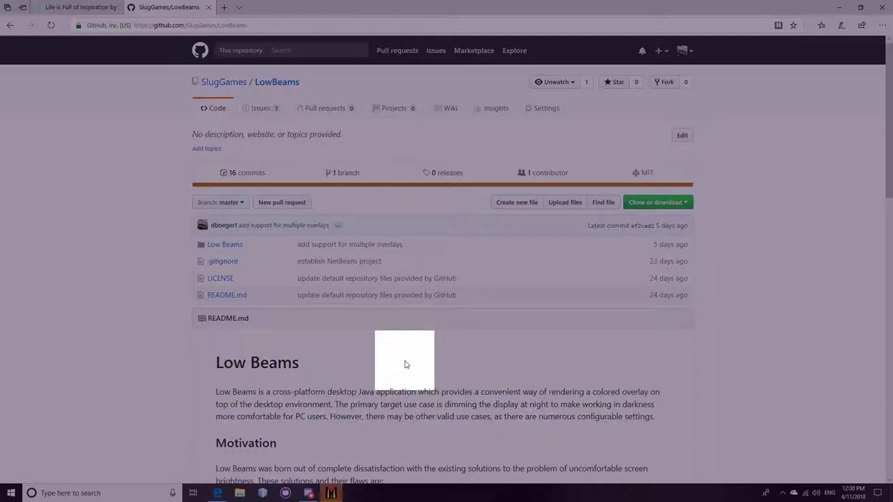
Step: Show the hidden tray icons to reach the running Low Beams application
{"action": "left_click", "coordinate": [783, 493]}
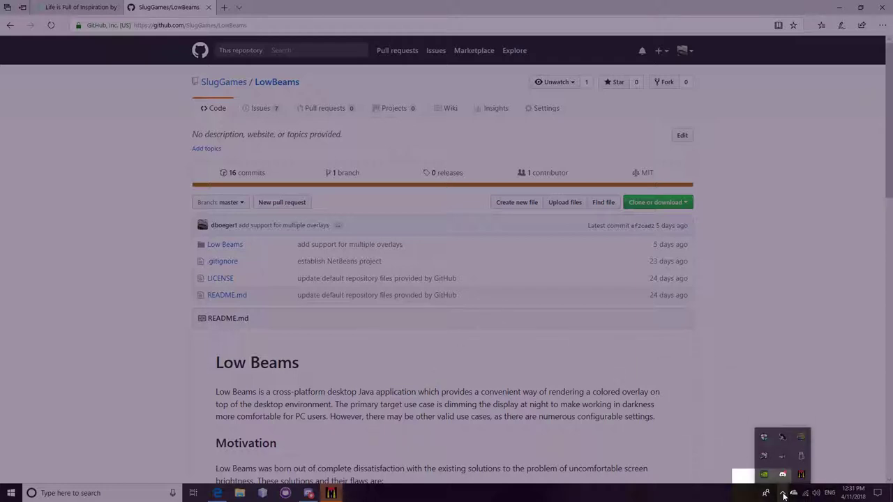